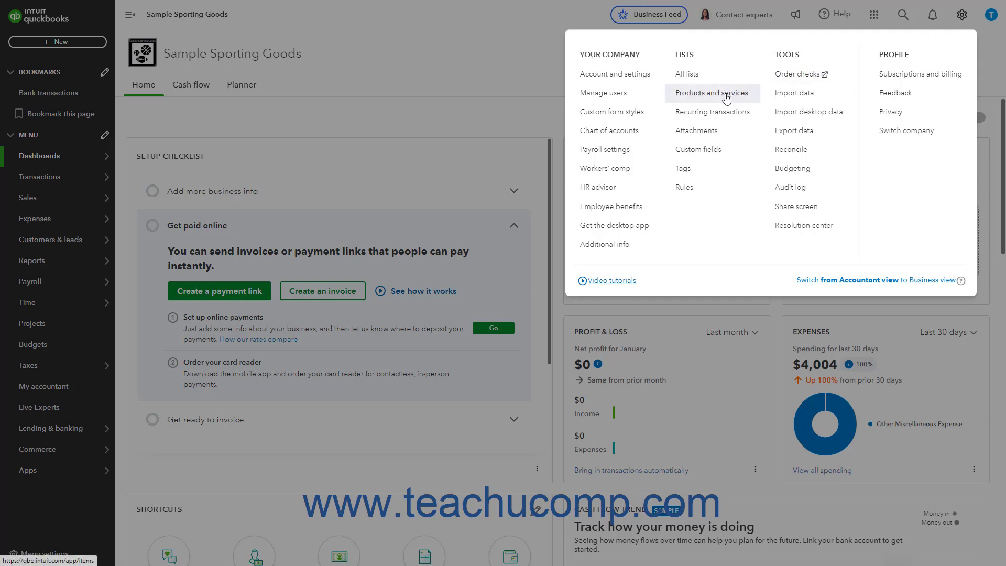
Open the Football Jersey item from the products and services list and start an inventory quantity adjustment for it.
click(726, 97)
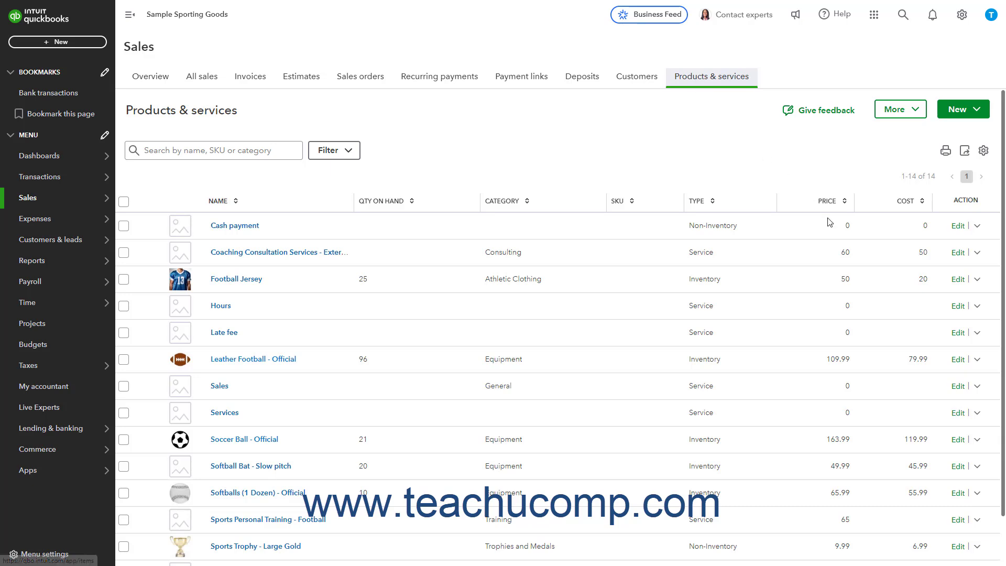
click(959, 280)
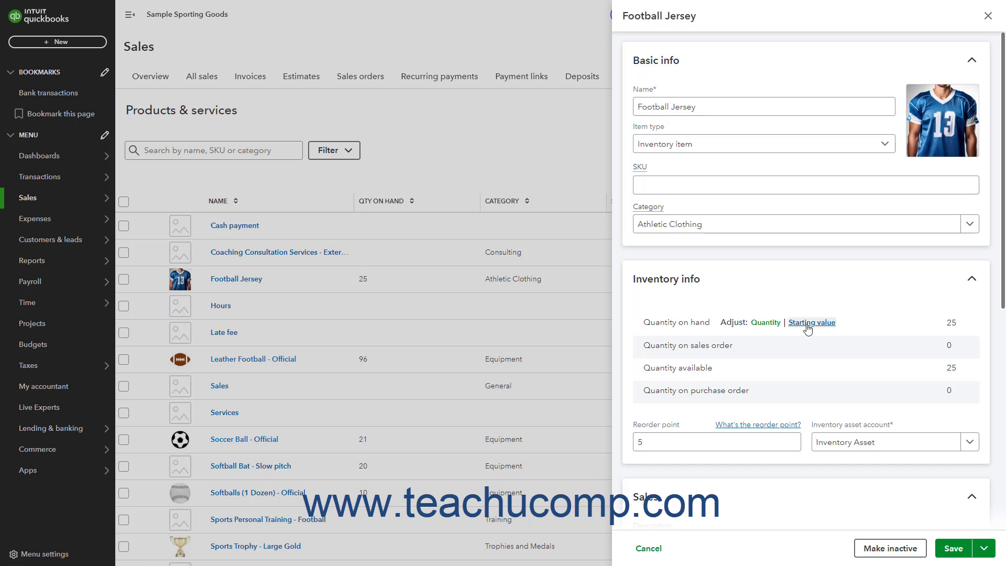
click(766, 323)
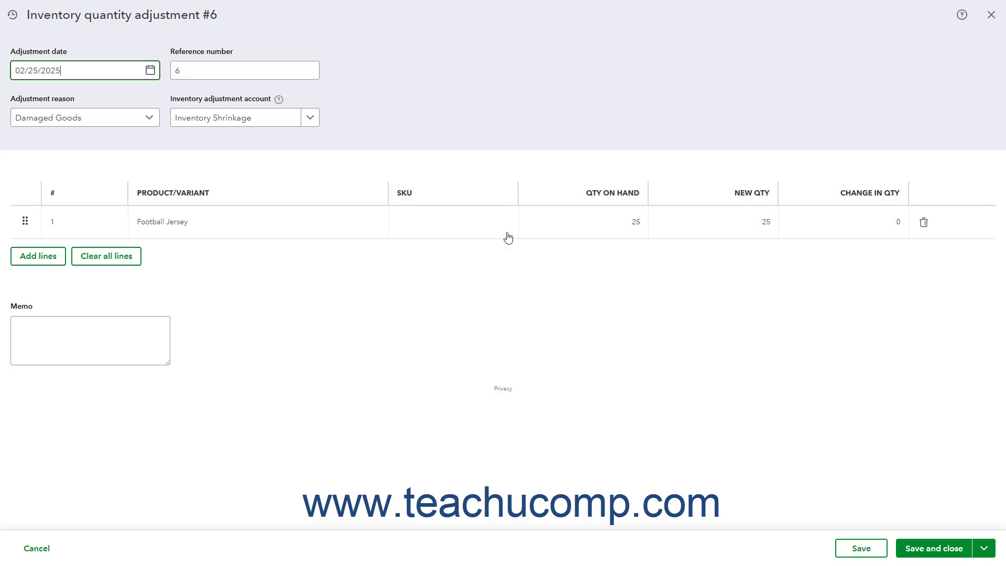
Set the adjustment date to 02/25/2025, the reason to Damaged Goods, and keep Inventory Shrinkage as the adjustment account.
click(151, 72)
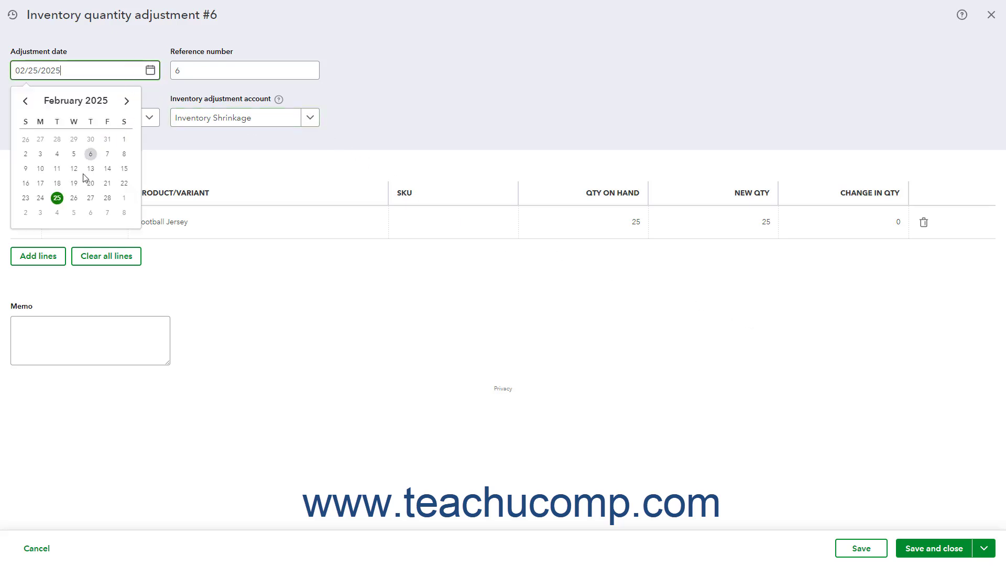
click(57, 198)
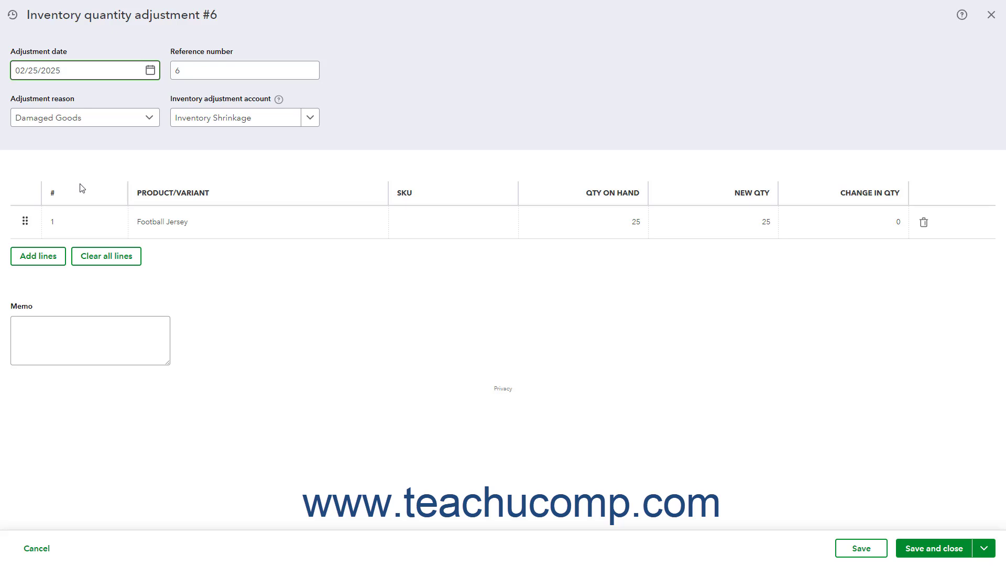
click(154, 119)
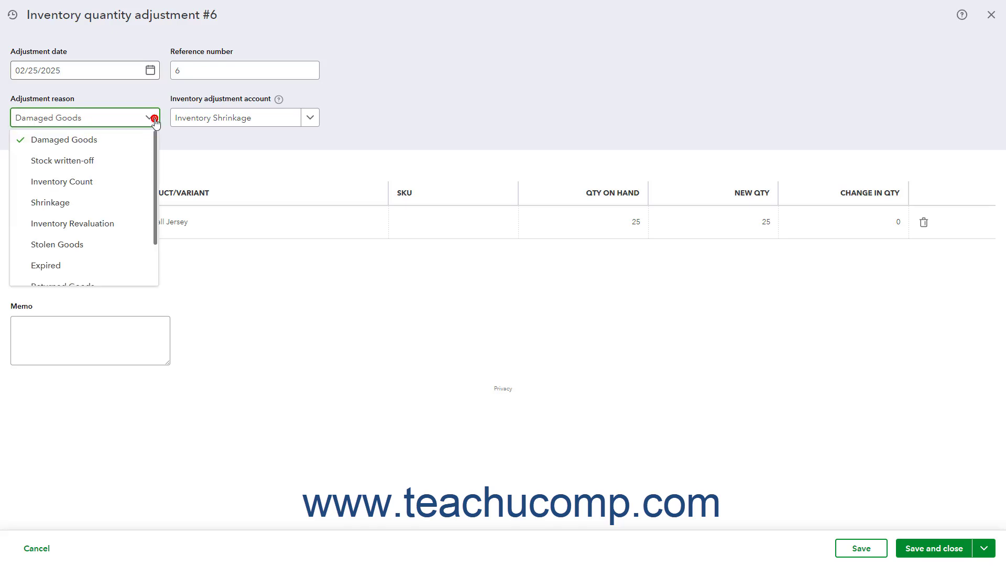
click(112, 140)
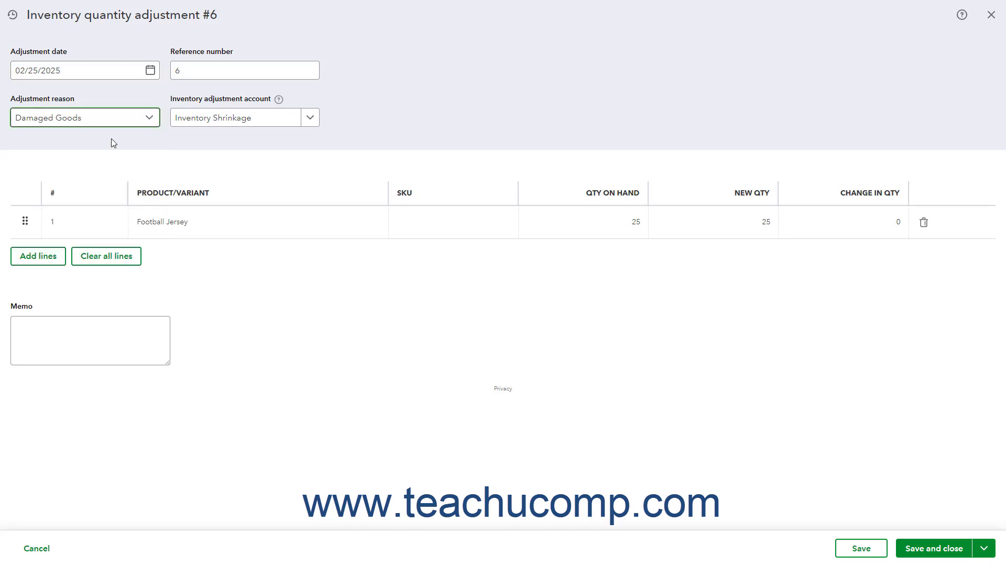
click(316, 124)
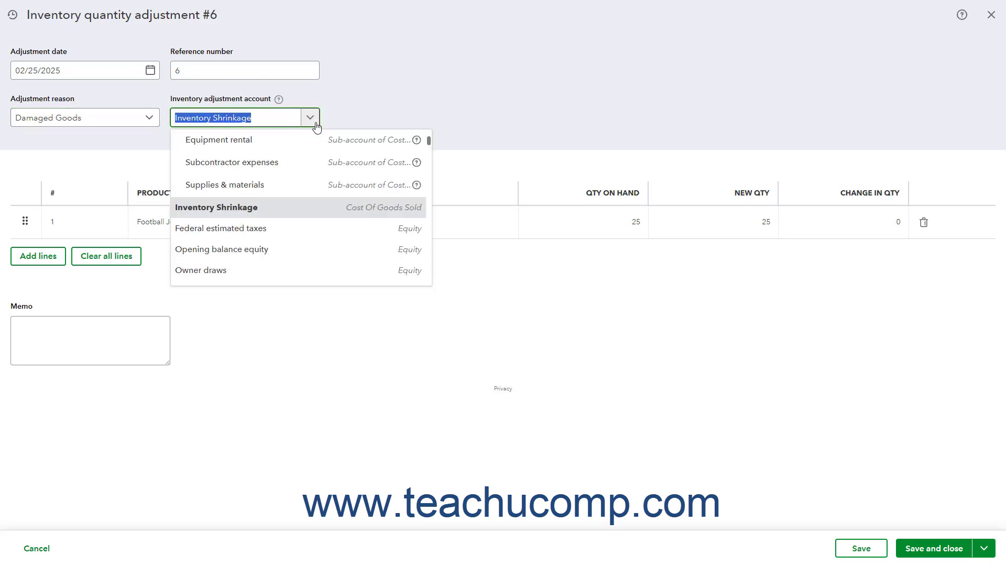
click(316, 125)
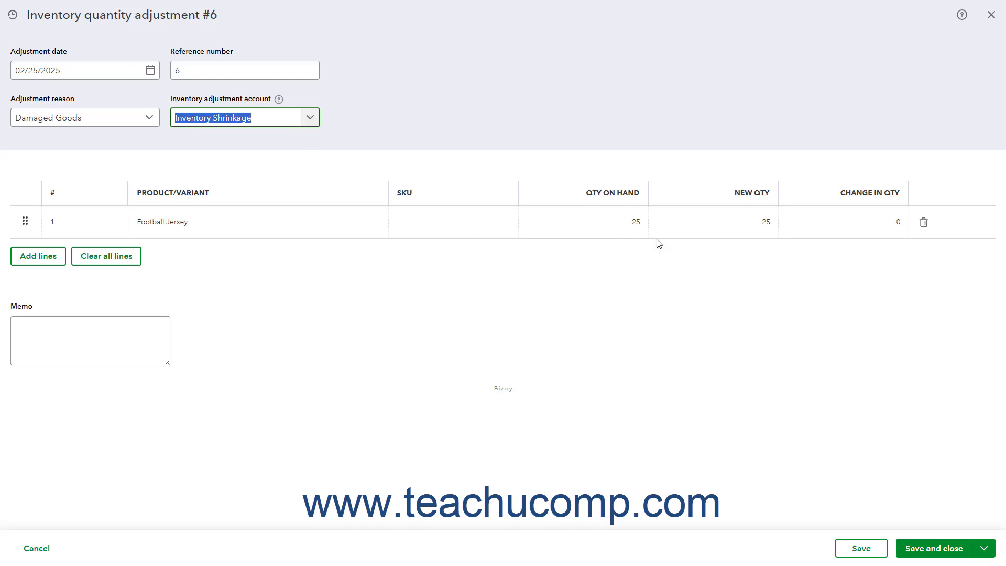
Set the Football Jersey line's change in quantity to -1.
click(694, 232)
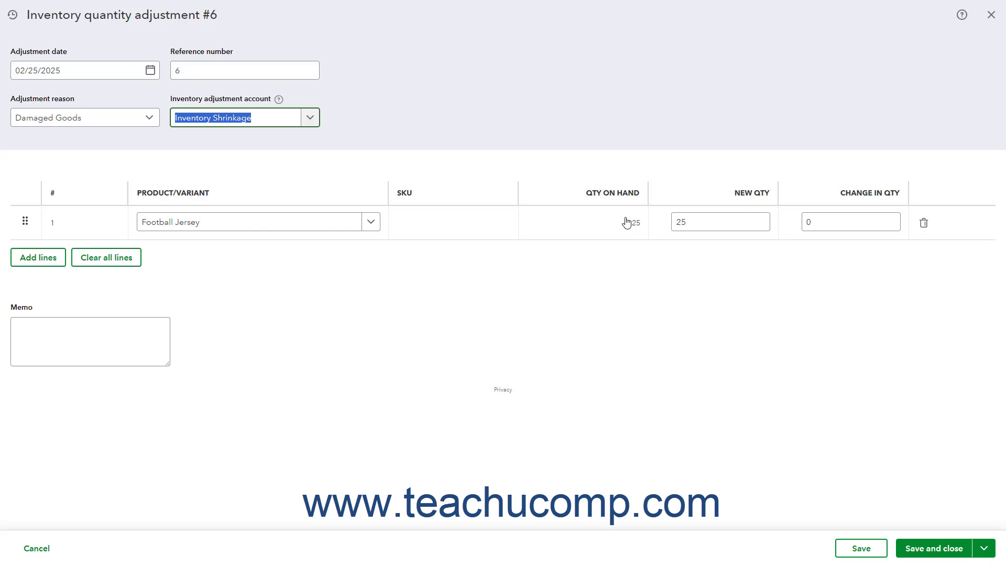
click(839, 226)
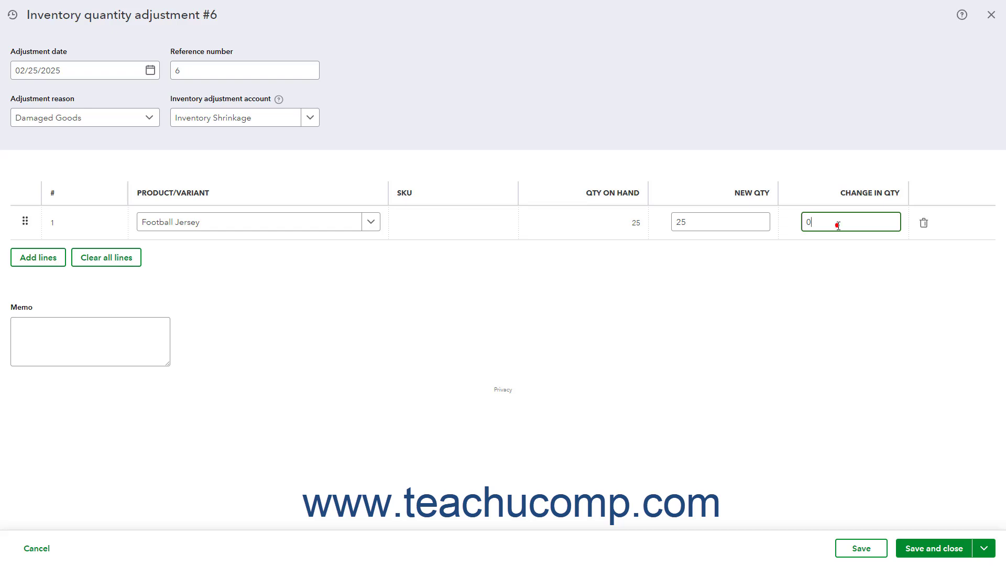
drag(838, 226, 795, 226)
text(-1)
click(707, 227)
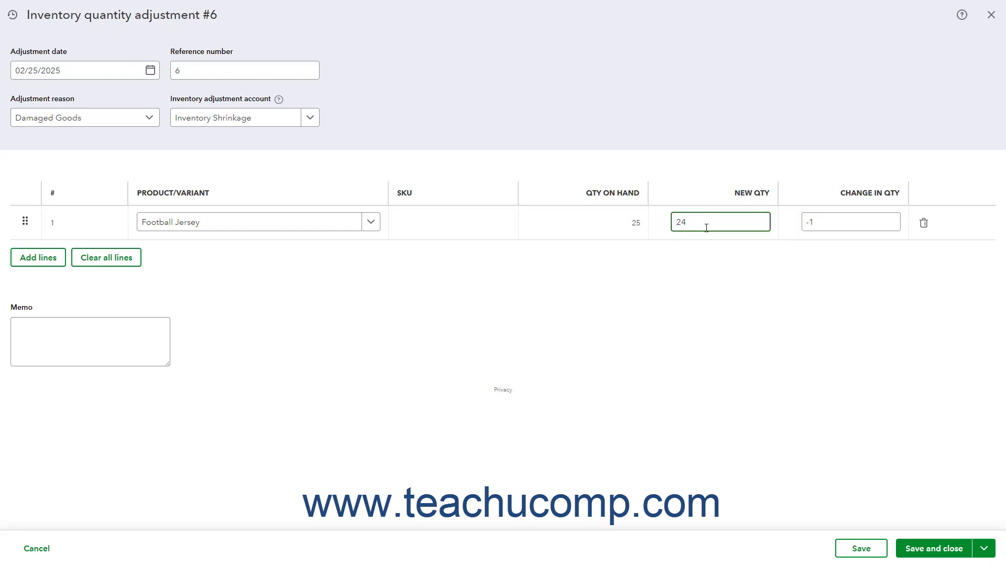
Add the memo "Destroyed when unpacking" to the quantity adjustment, and save and close it.
click(133, 335)
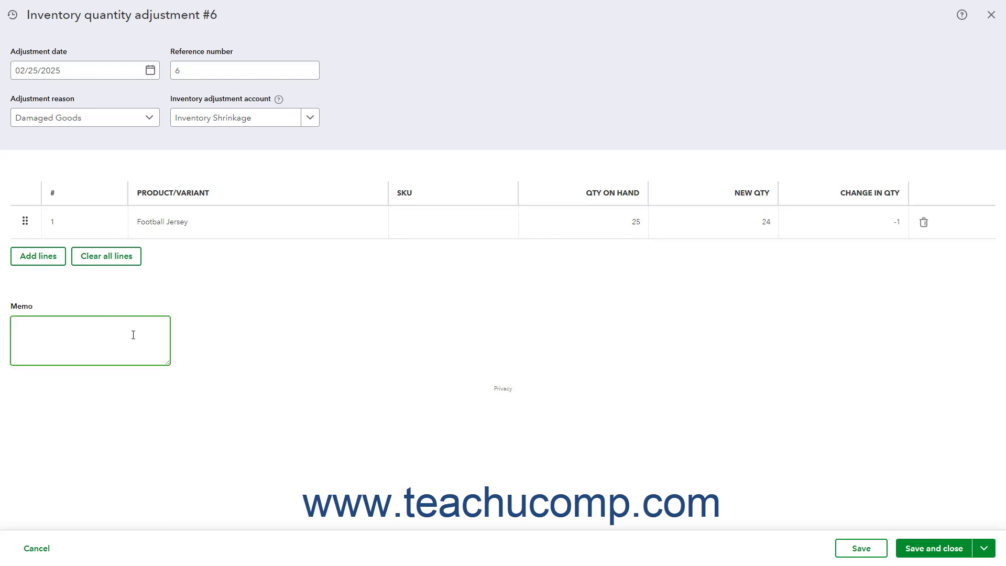
text(Destroyed when unpacking)
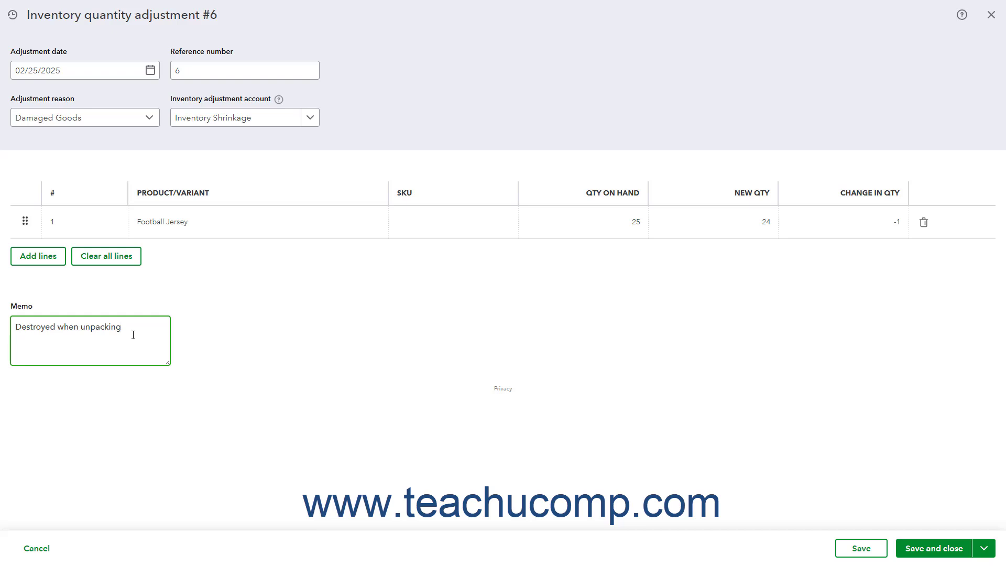
click(917, 553)
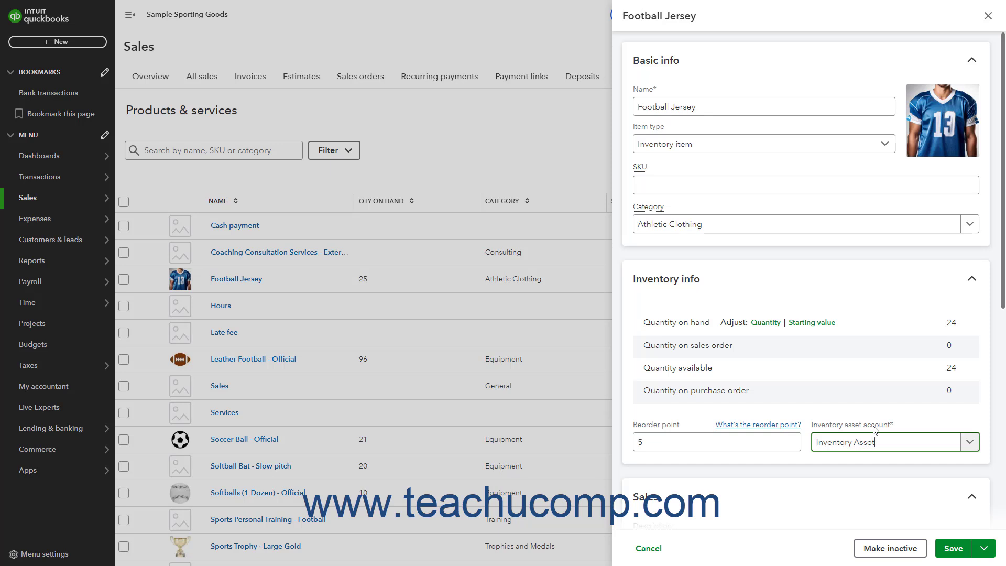
Open the Football Jersey's inventory starting value and set its initial cost to 18, keeping Opening balance equity as the adjustment account.
click(820, 325)
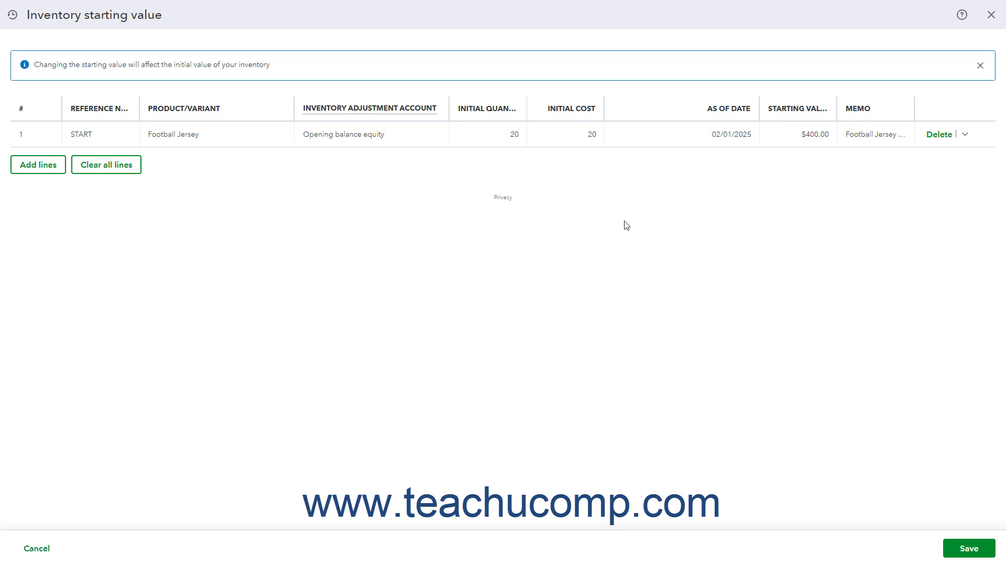
click(492, 136)
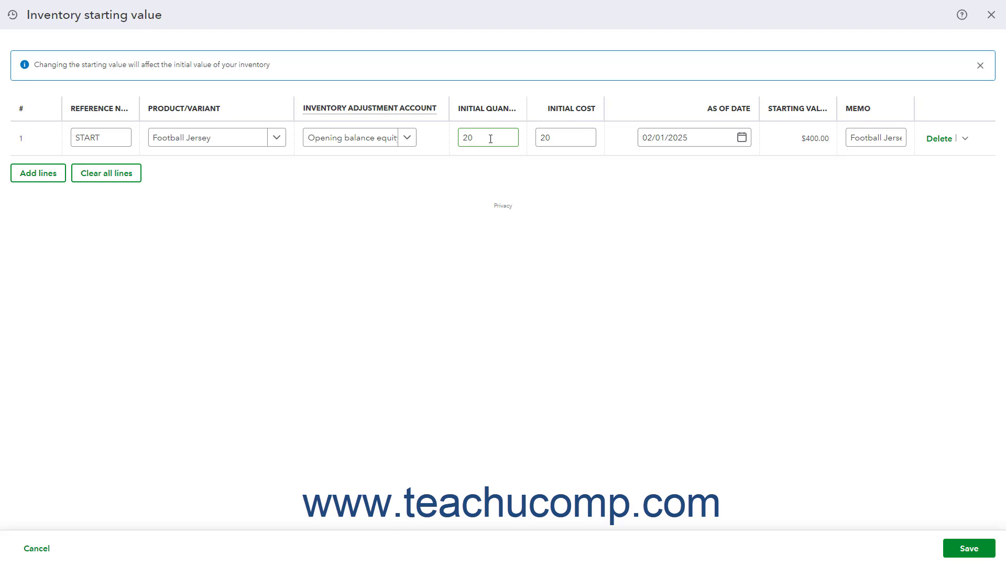
click(675, 139)
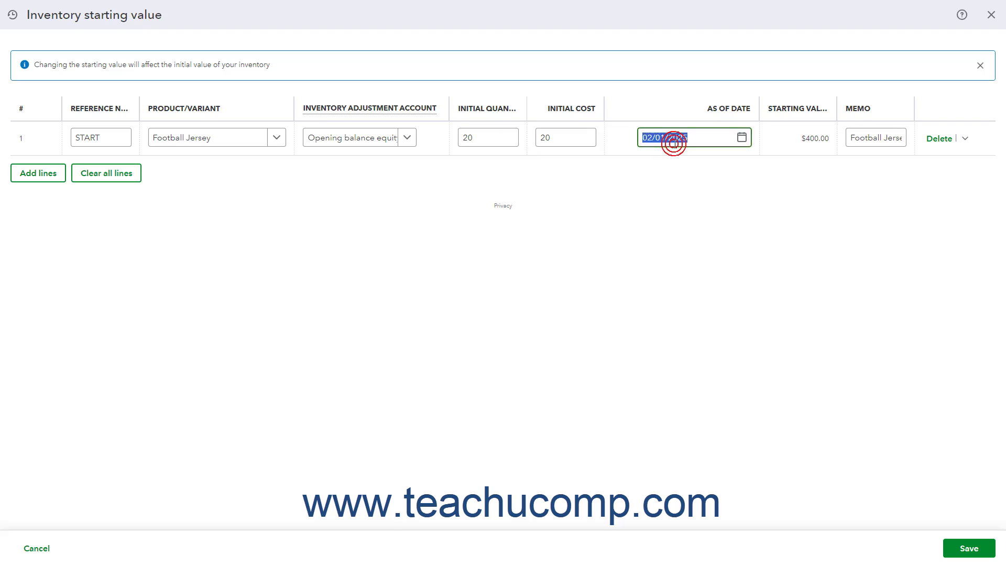
click(582, 139)
drag(581, 139, 538, 139)
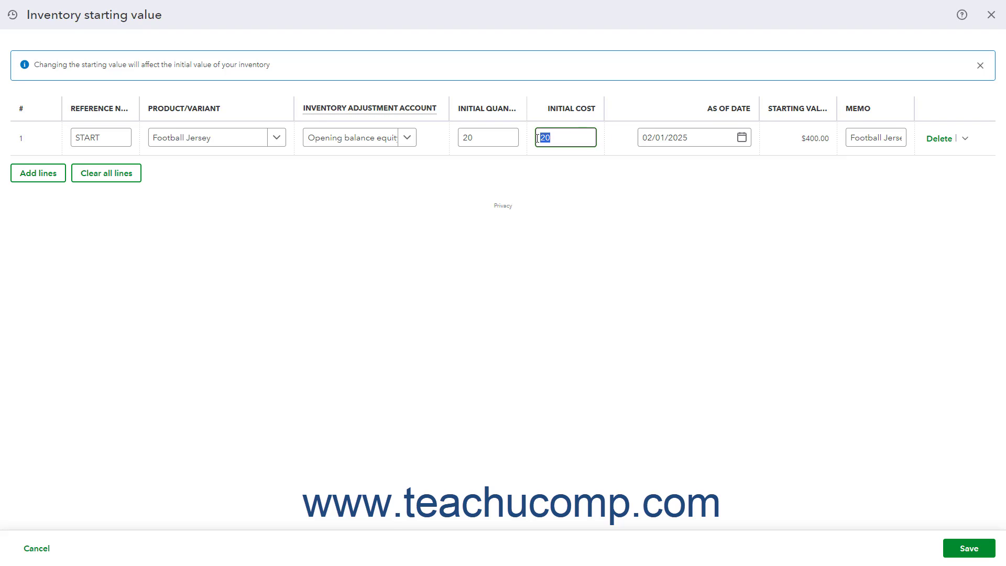
text(18)
click(417, 140)
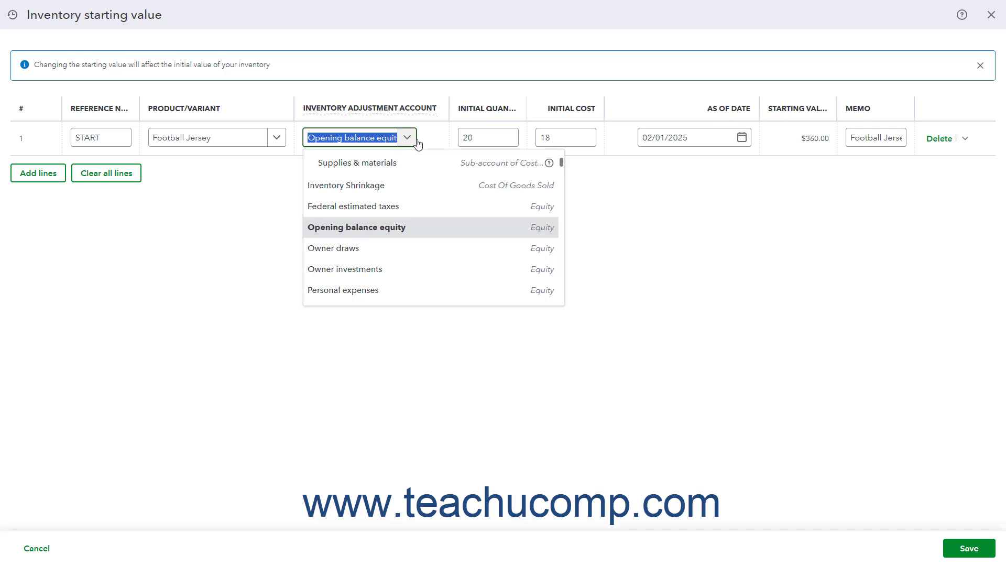
click(418, 143)
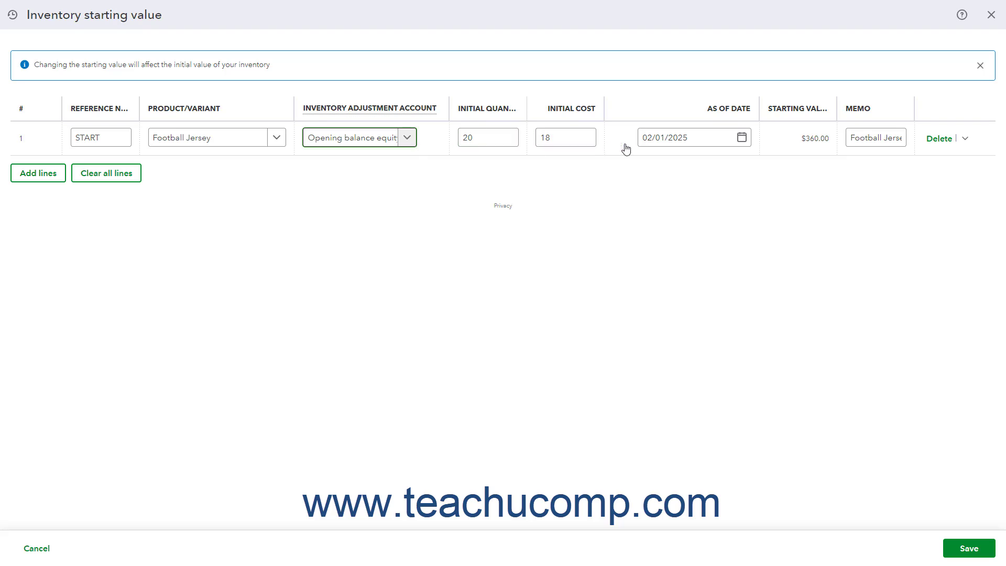
Replace the starting value's memo with the copied text beginning "Sale on these" and save the starting value.
click(858, 137)
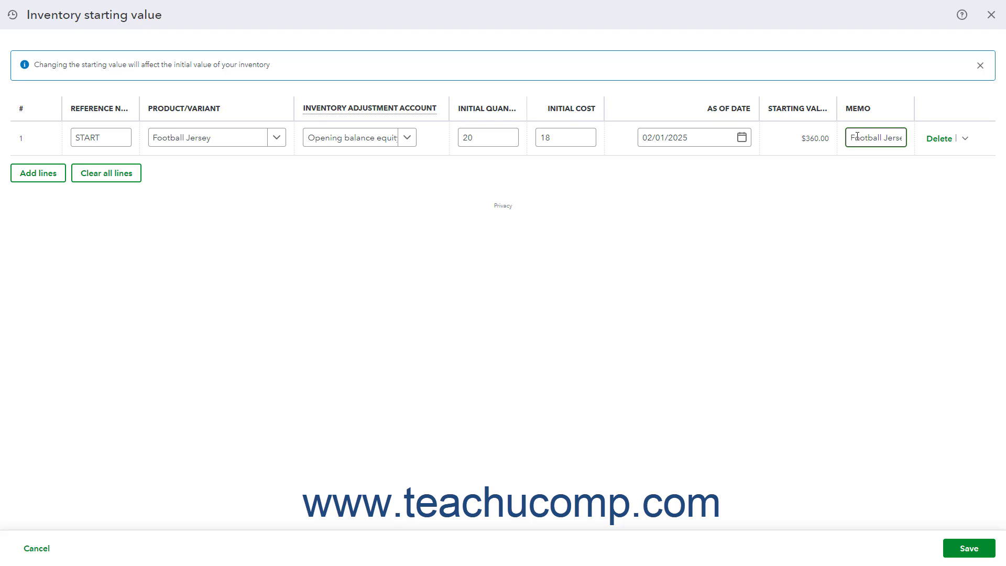
triple_click(858, 136)
key(ctrl+v)
click(112, 135)
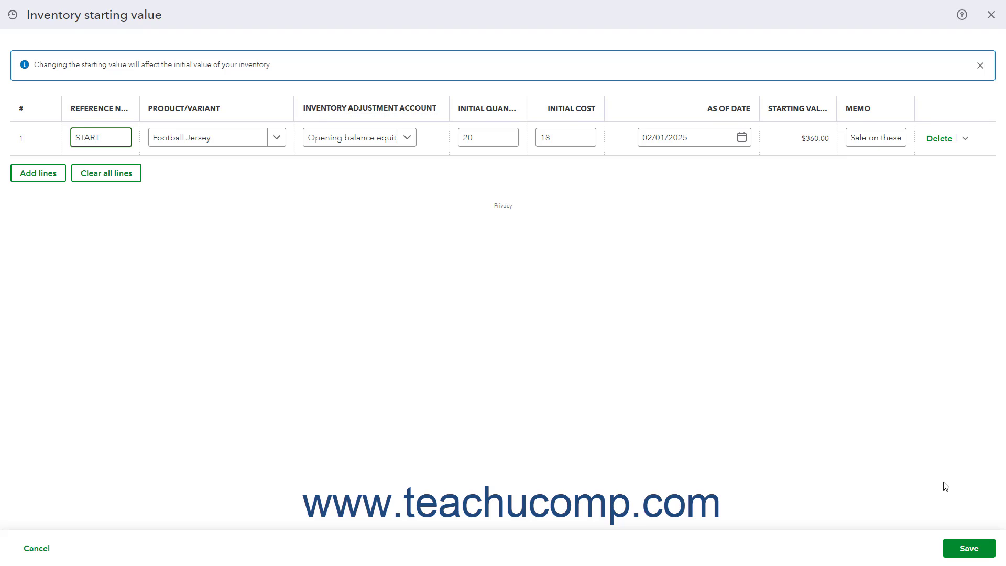
click(964, 553)
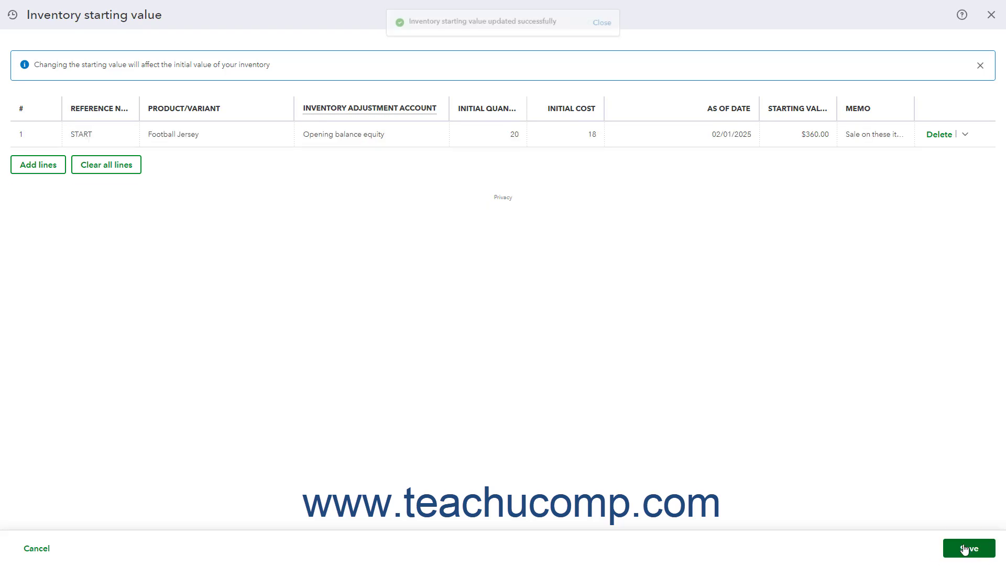